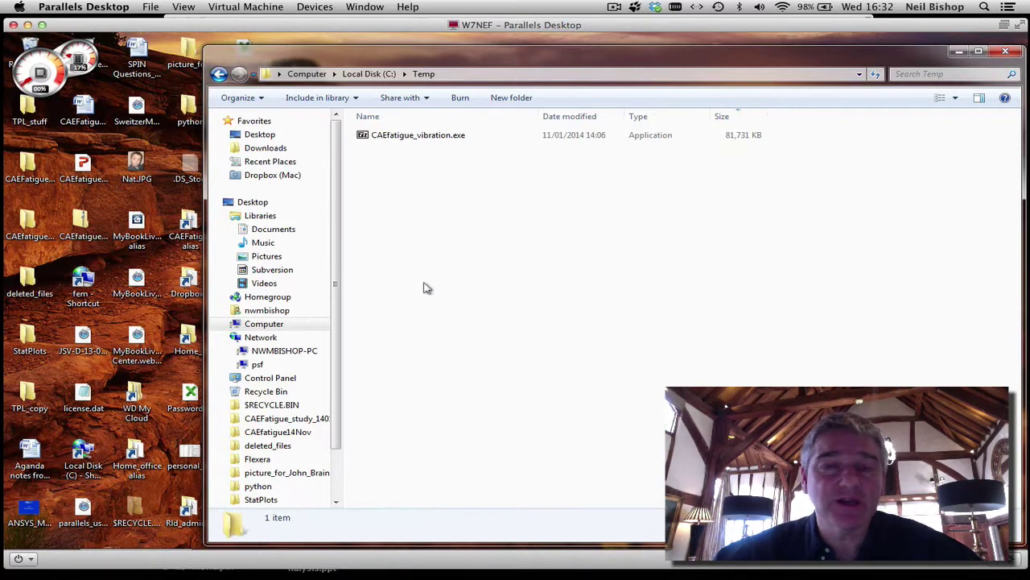
# Extract the CAEfatigue_vibration.exe archive to C:\Temp\ and launch the extracted setup.exe.
pyautogui.doubleClick(383, 135)
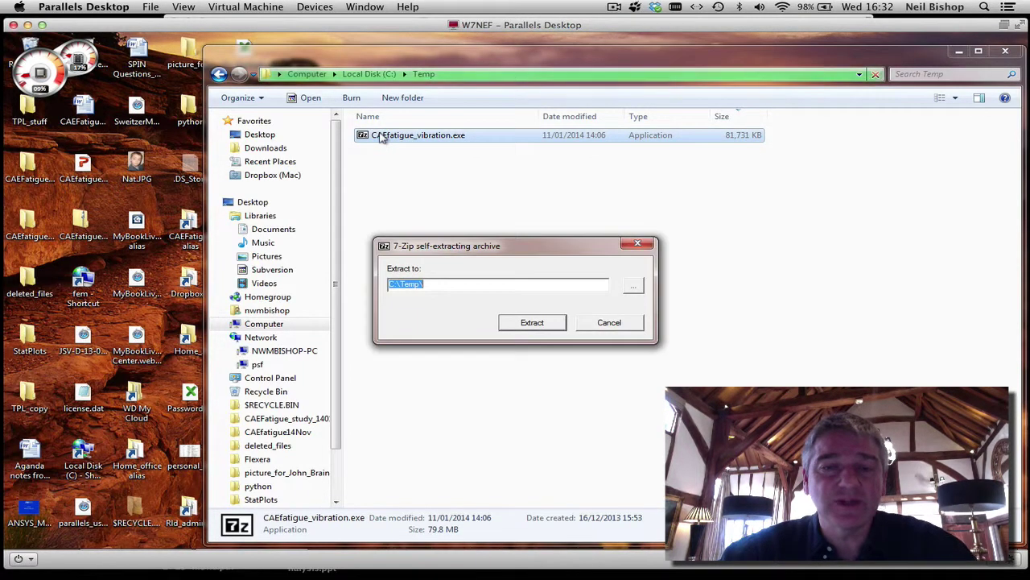
pyautogui.click(532, 322)
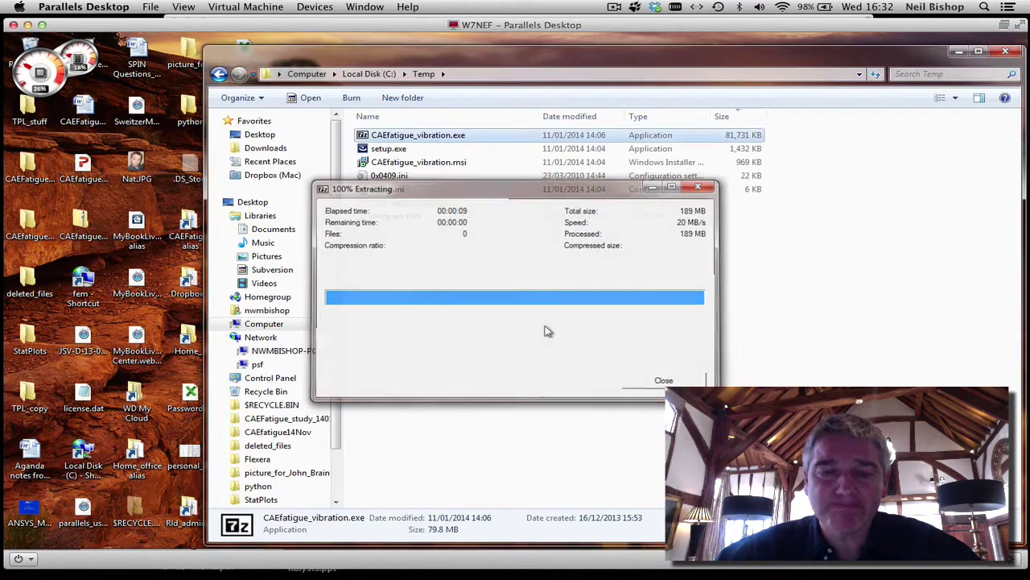
pyautogui.click(385, 151)
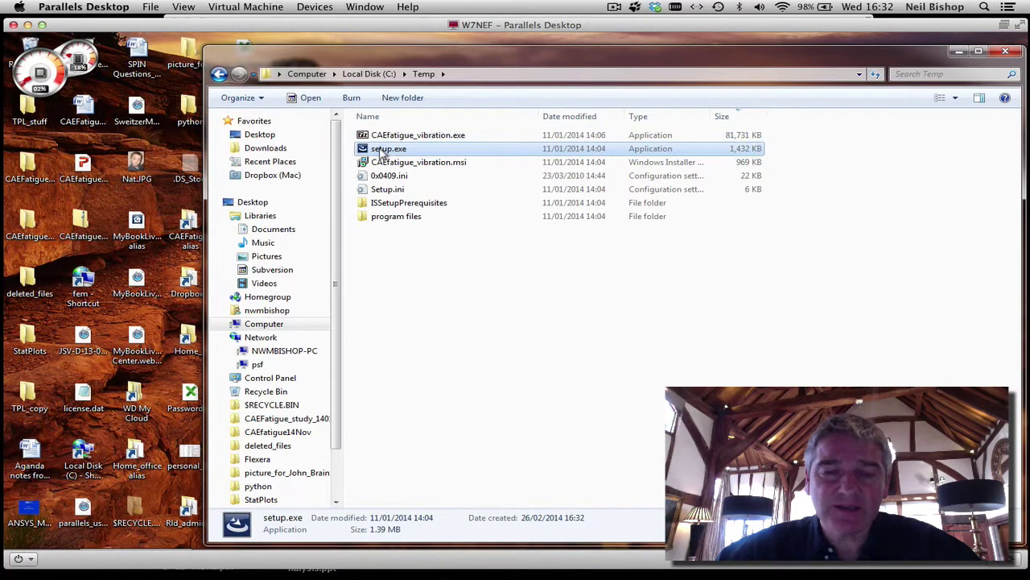
pyautogui.doubleClick(385, 151)
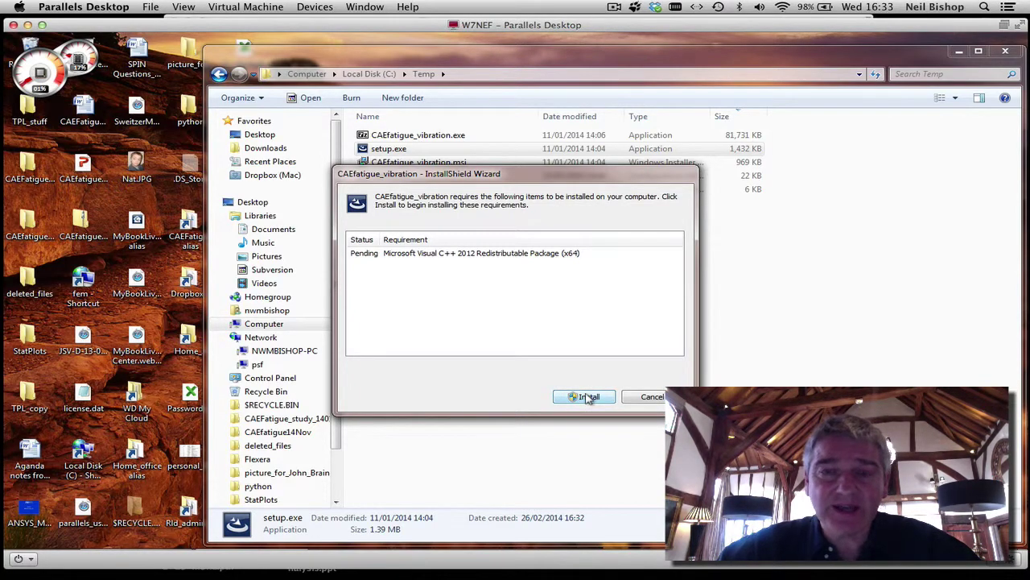
# Start installing the Visual C++ 2012 Redistributable prerequisite, allow setup.exe to make changes, and choose to continue the installation.
pyautogui.click(588, 397)
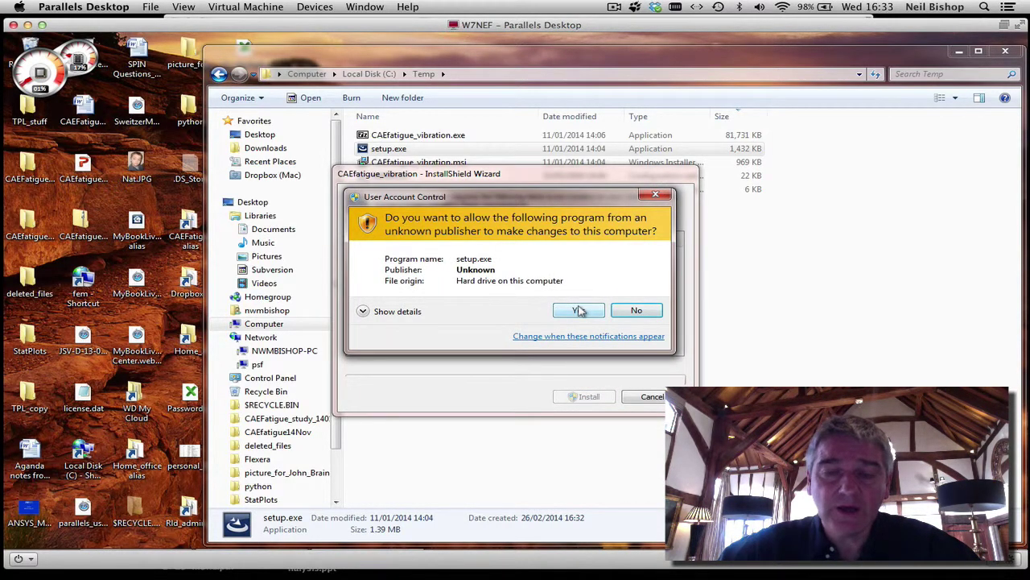
pyautogui.click(579, 311)
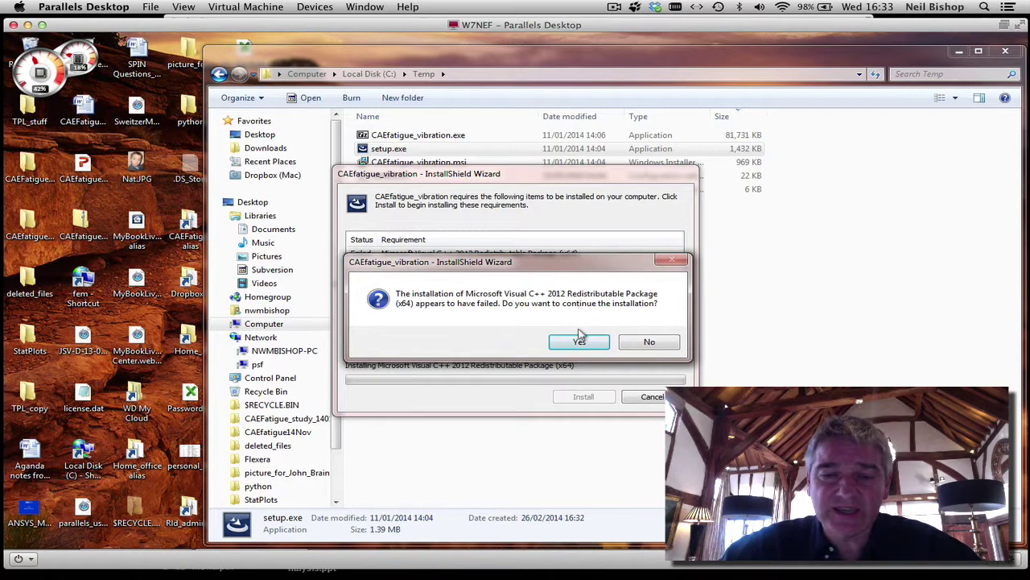
pyautogui.click(579, 342)
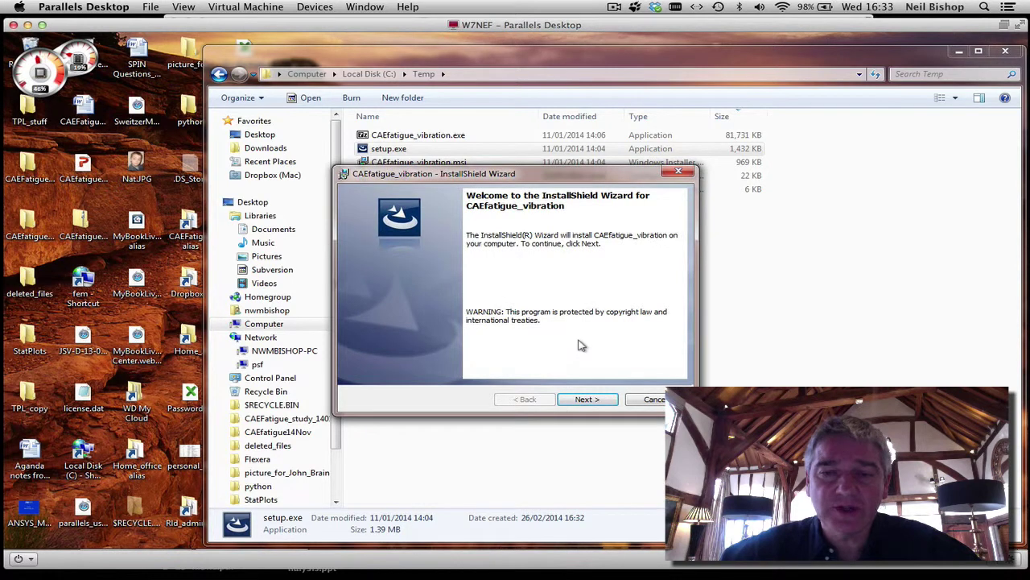
# Accept the terms of the CAEfatigue license agreement and keep the default customer information.
pyautogui.click(587, 400)
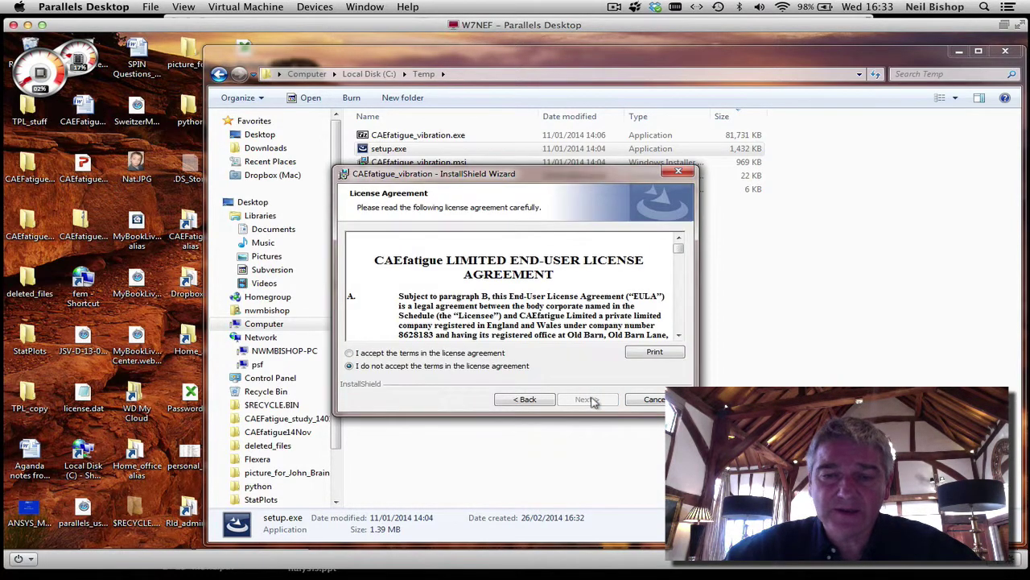
pyautogui.click(353, 354)
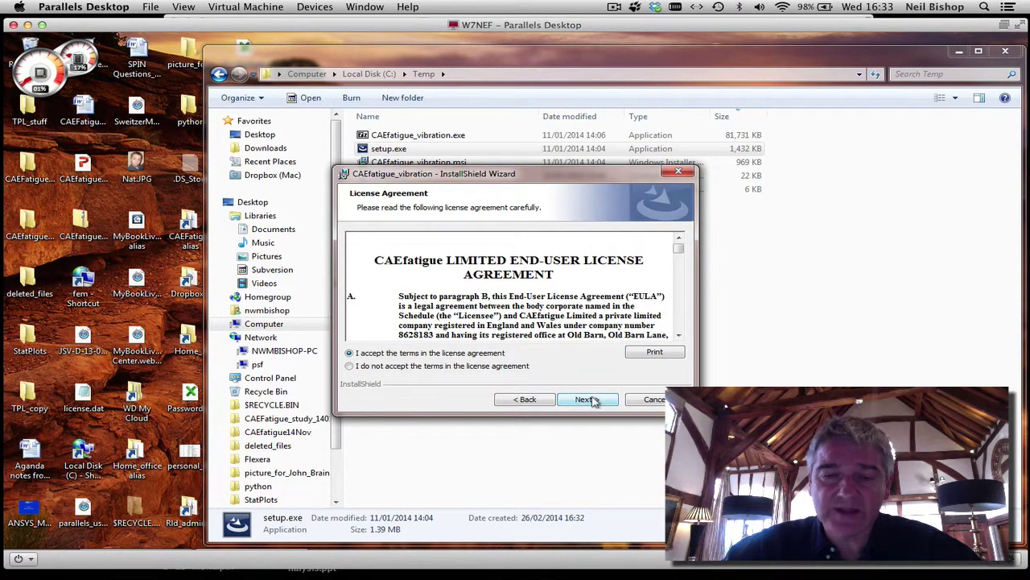
pyautogui.click(591, 399)
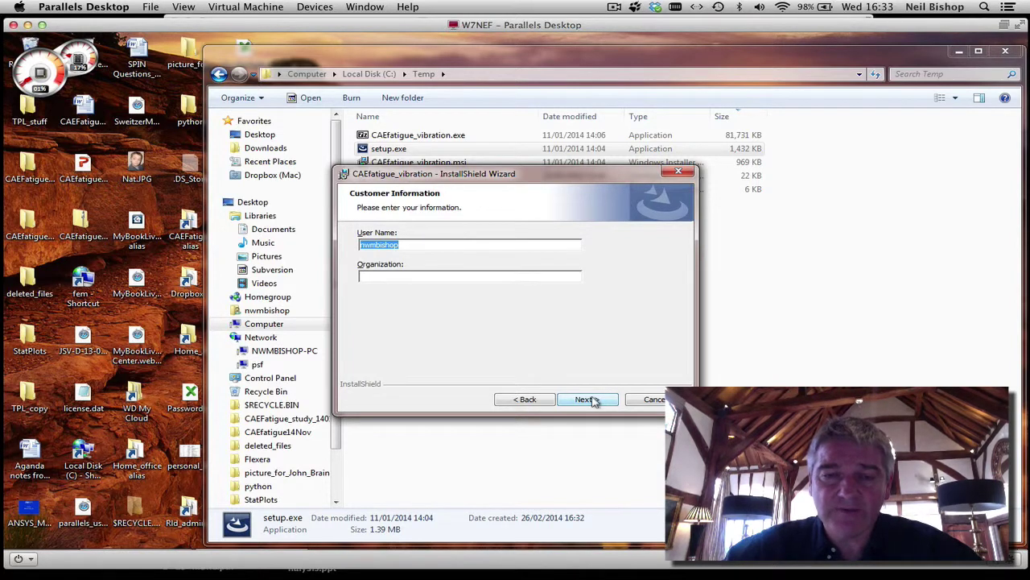
pyautogui.click(586, 400)
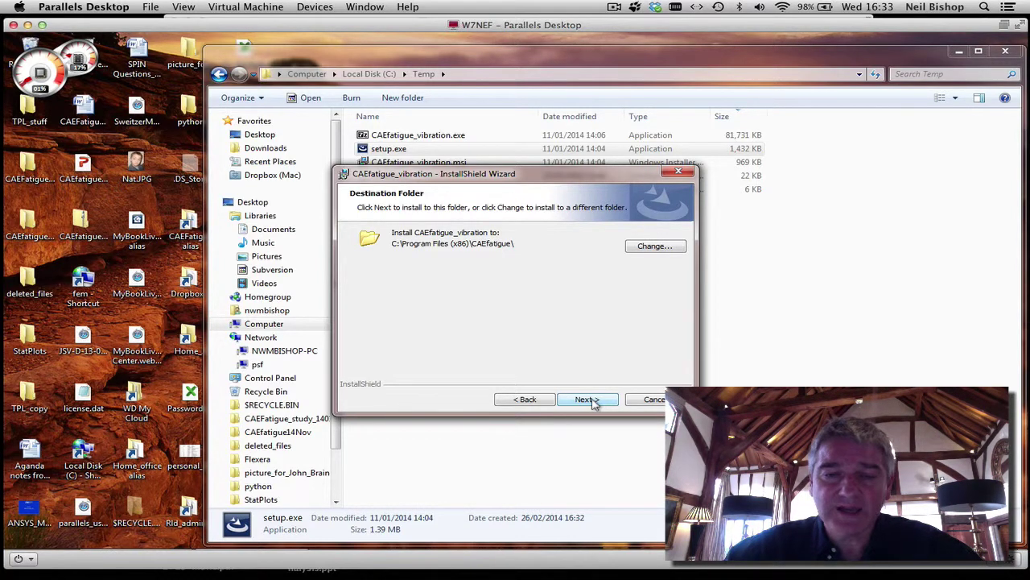
# Install CAEfatigue_vibration to C:\Program Files (x86)\CAEfatigue\, allow the installer to make changes, and finish the wizard.
pyautogui.click(593, 401)
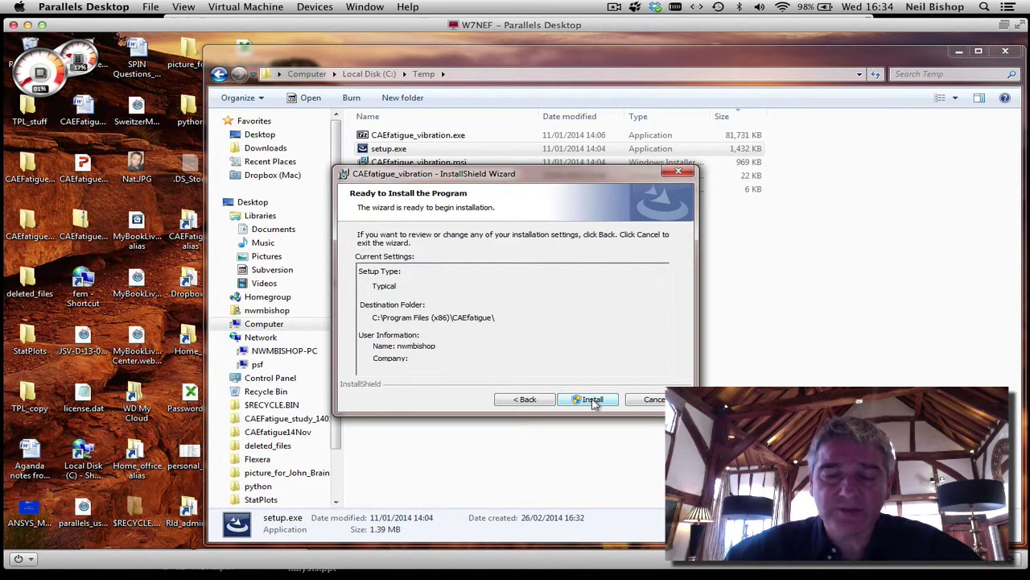
pyautogui.click(593, 400)
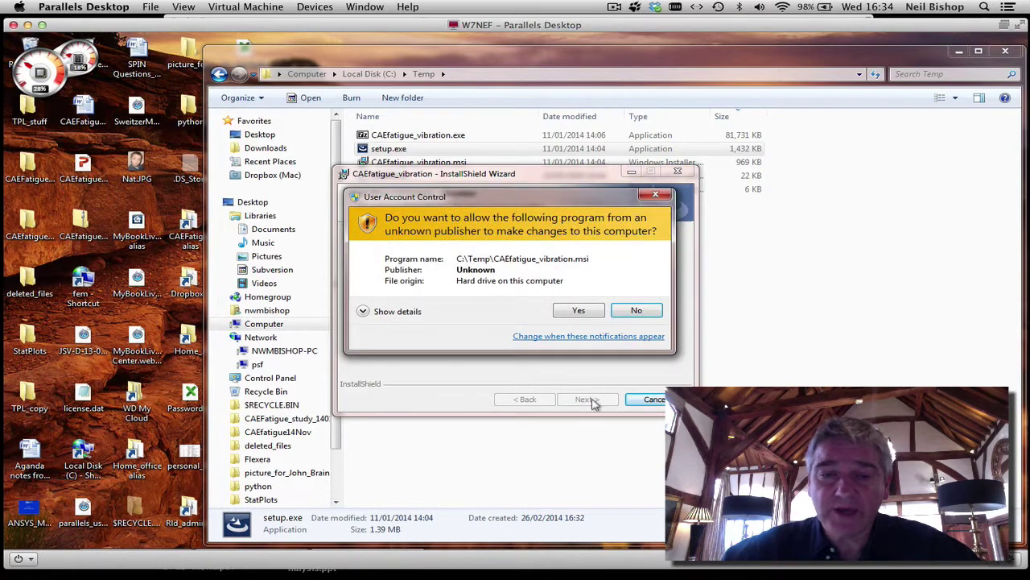
pyautogui.click(567, 313)
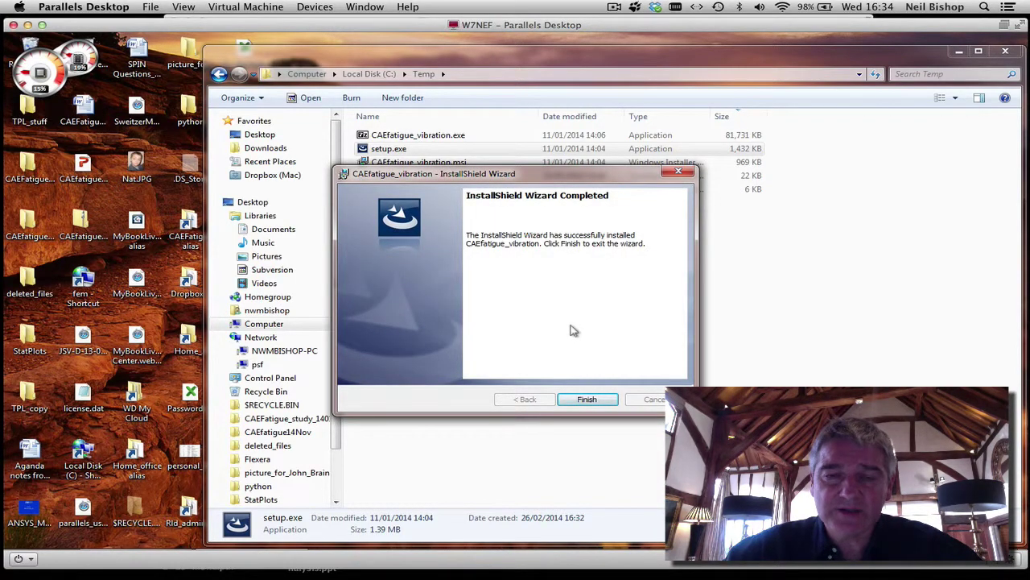
pyautogui.click(586, 399)
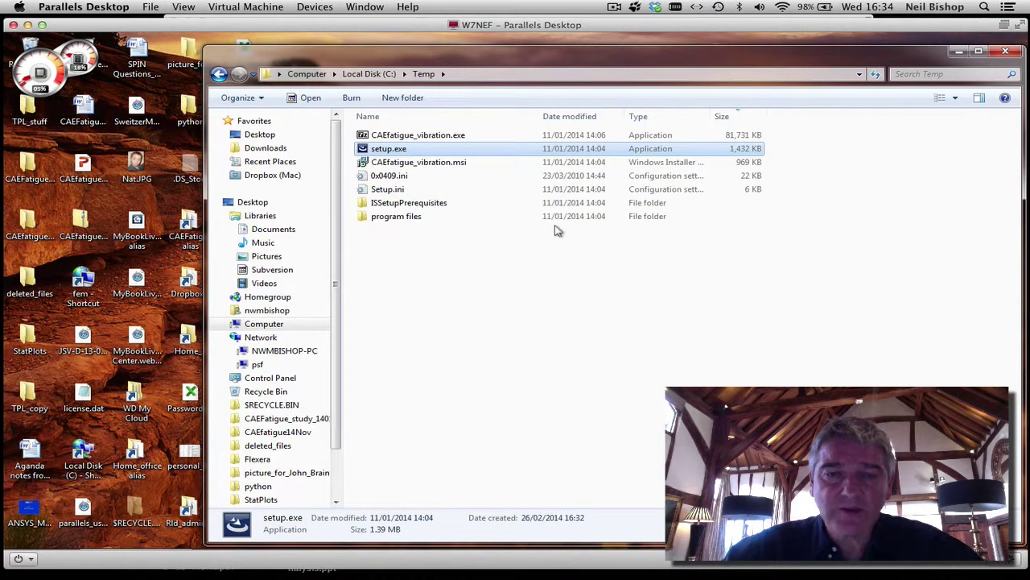
# Go to C:\Program Files (x86)\CAEfatigue, view the contents of its User Documentation folder, and return to the CAEfatigue folder.
pyautogui.click(369, 73)
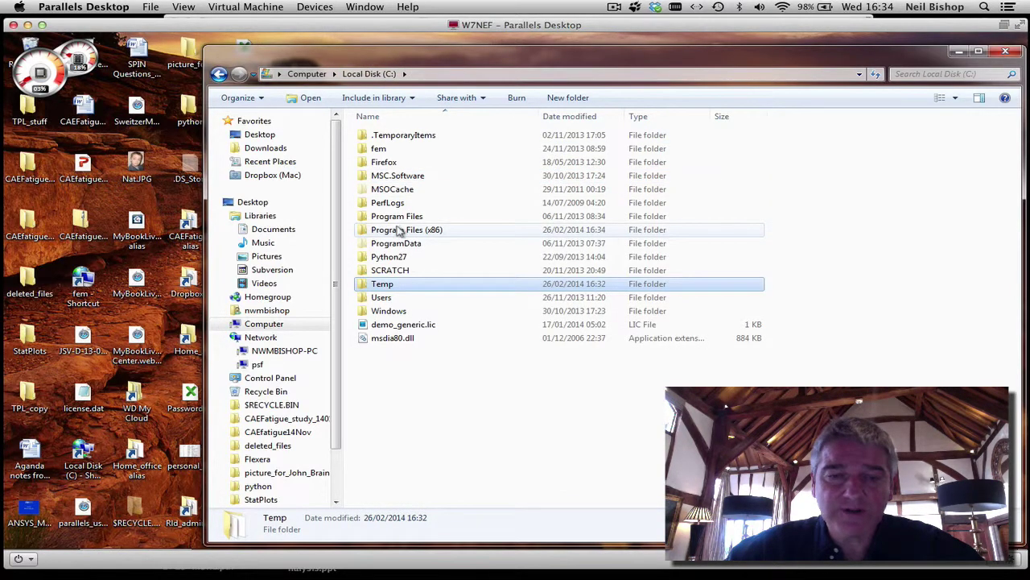
pyautogui.doubleClick(398, 229)
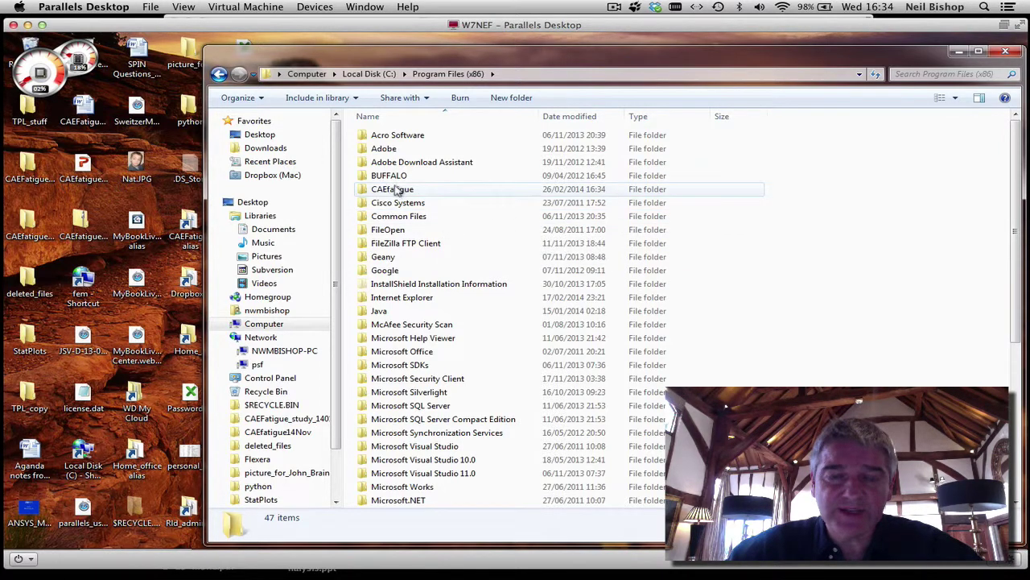
pyautogui.doubleClick(395, 188)
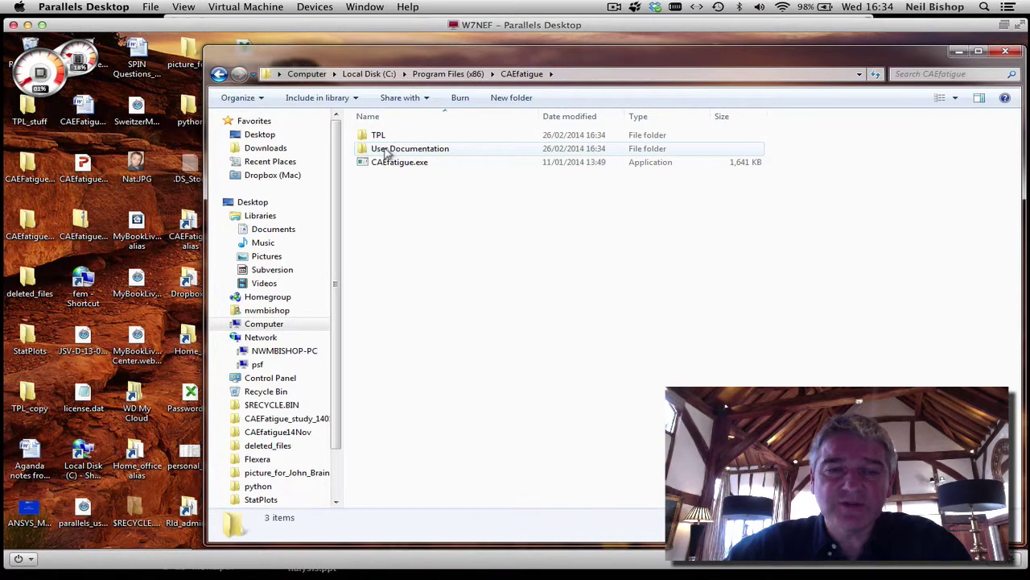
pyautogui.doubleClick(386, 150)
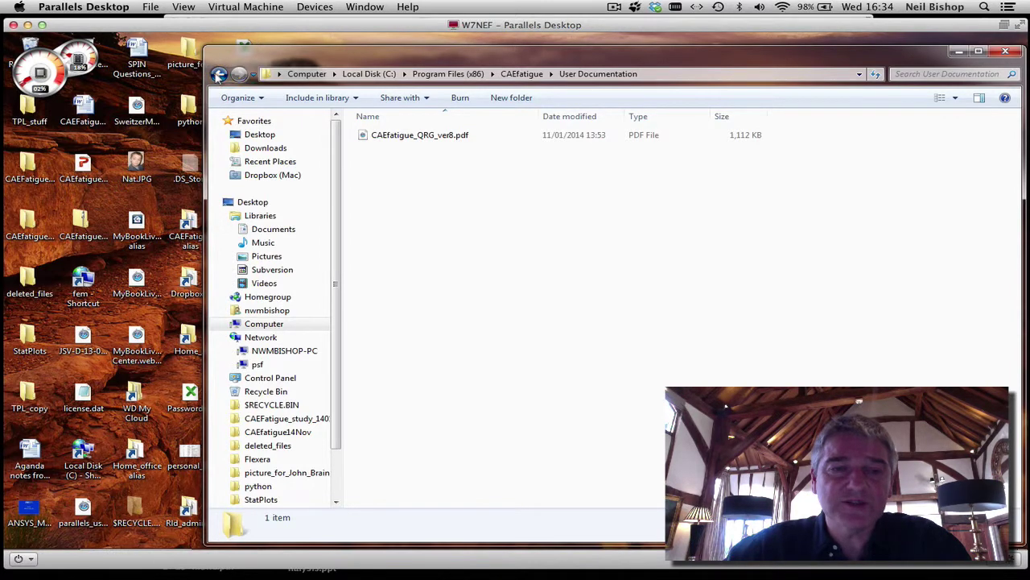
pyautogui.click(219, 73)
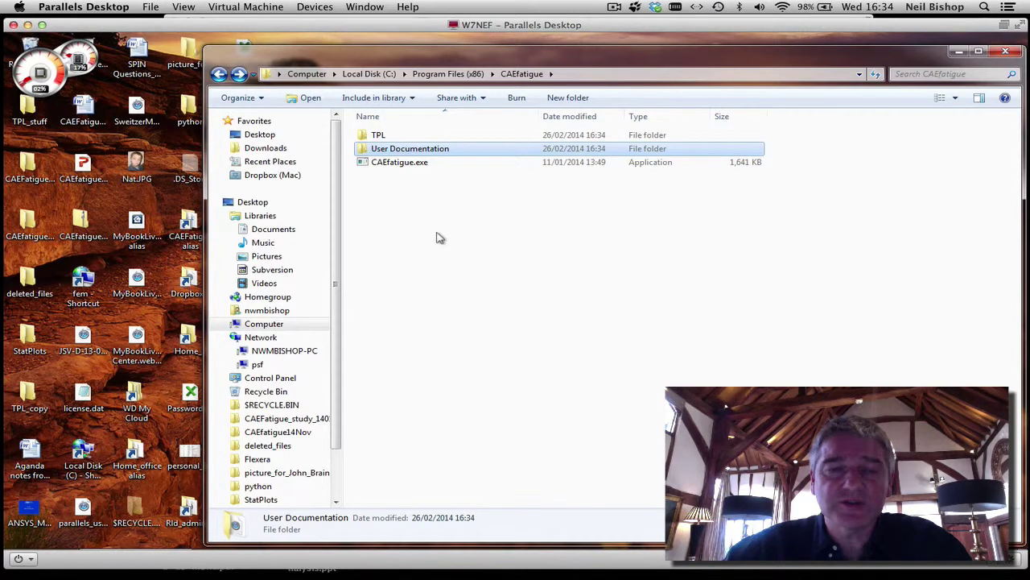
# Copy the TPL folder from the CAEfatigue installation folder to the root of the C: drive.
pyautogui.click(364, 137)
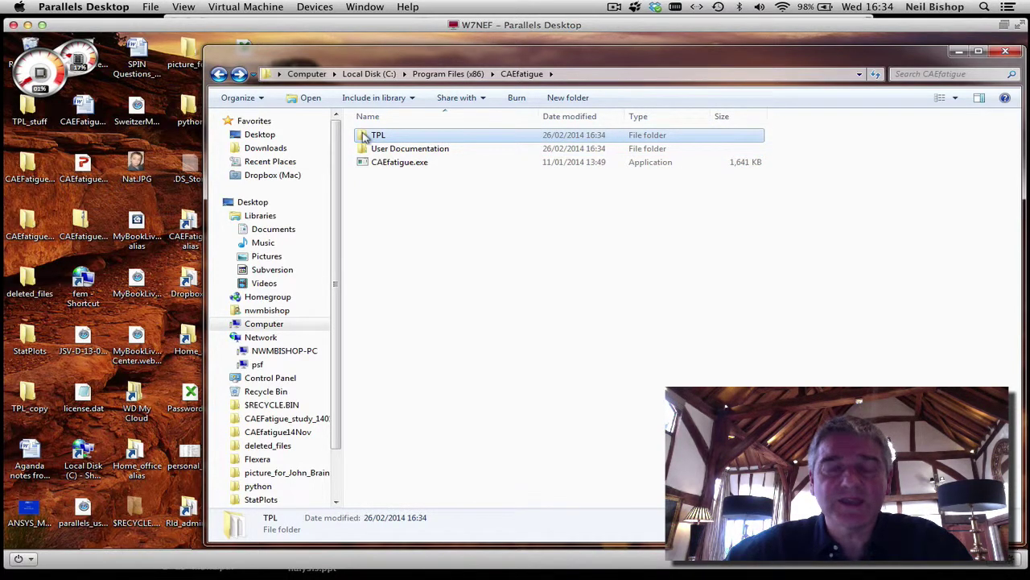
pyautogui.rightClick(364, 136)
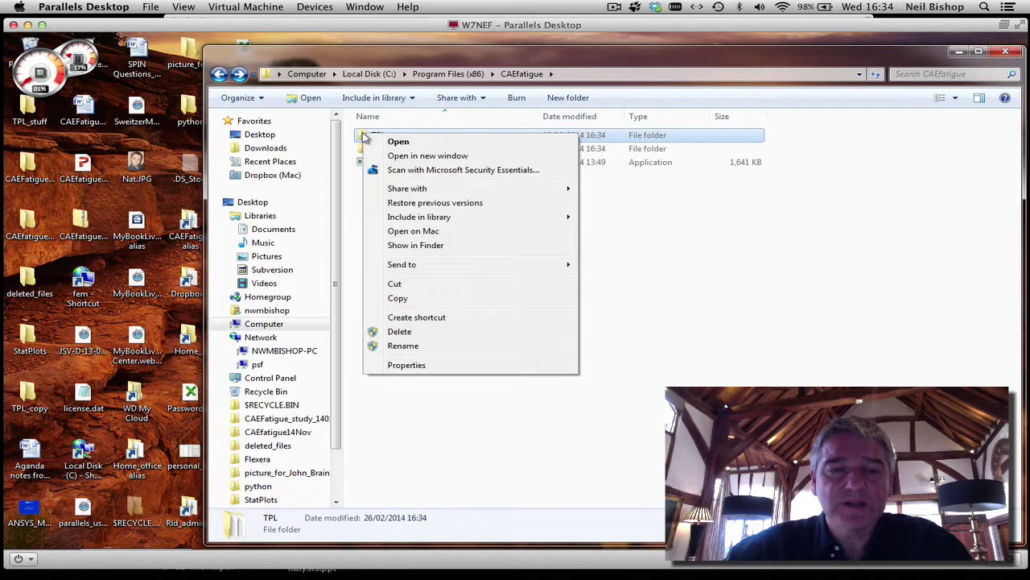
pyautogui.click(400, 298)
pyautogui.click(367, 74)
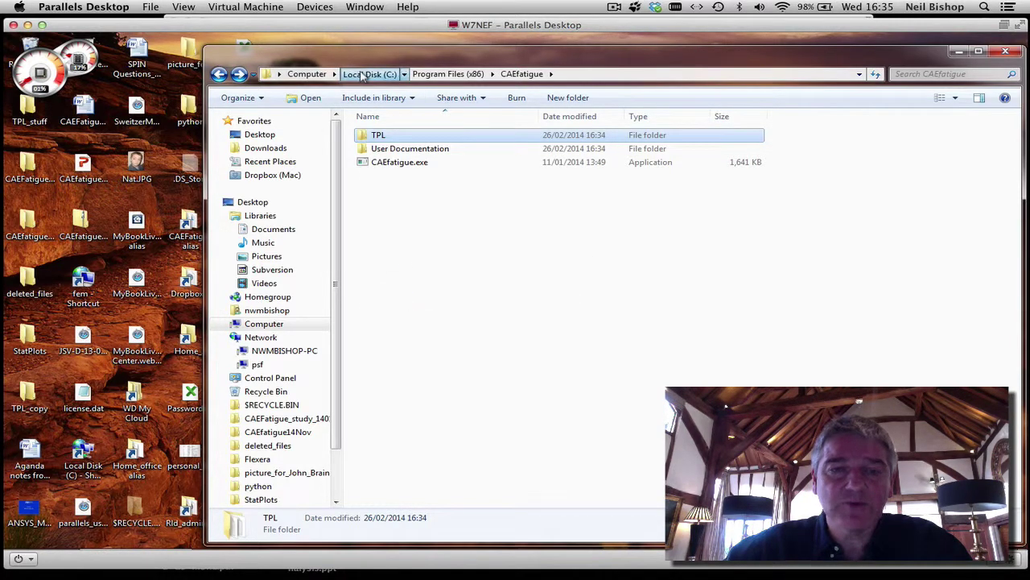
pyautogui.rightClick(412, 427)
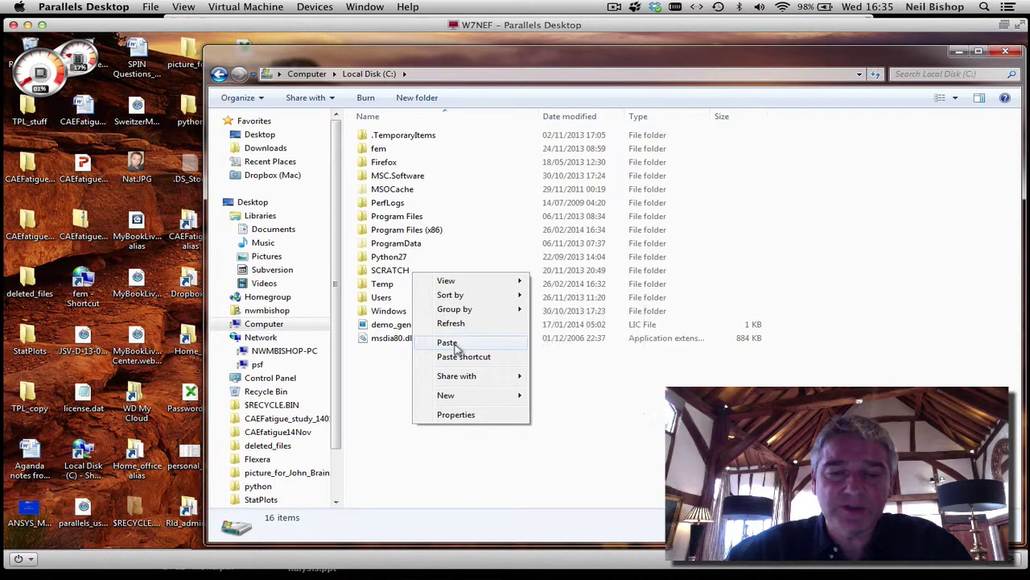
pyautogui.click(452, 345)
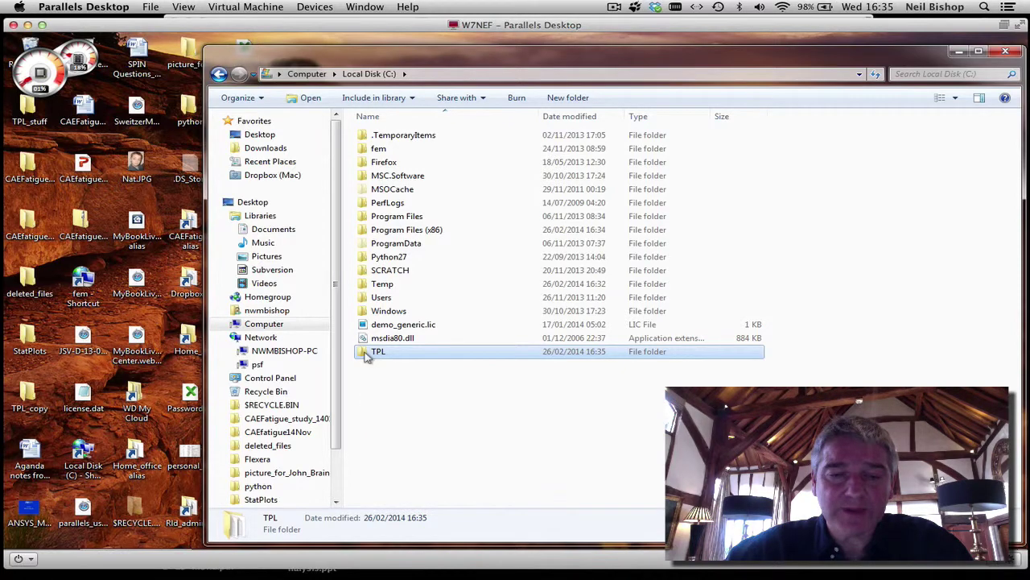
# Look through the files in C:\TPL and open 2_KN_all_DI_PS_mat1_baseline.txt for viewing.
pyautogui.doubleClick(372, 351)
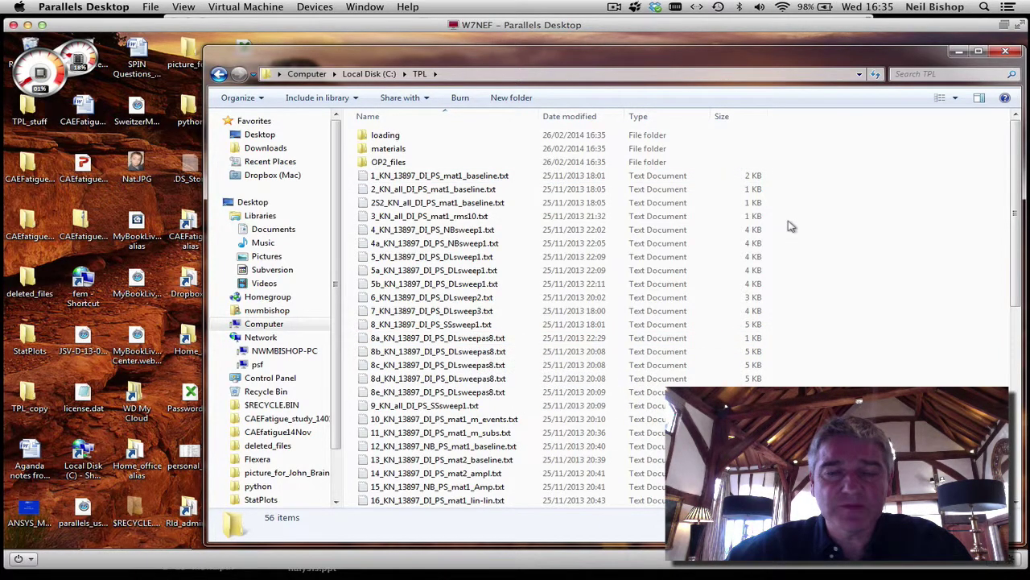
pyautogui.scroll(-3, 789, 227)
pyautogui.scroll(3, 789, 227)
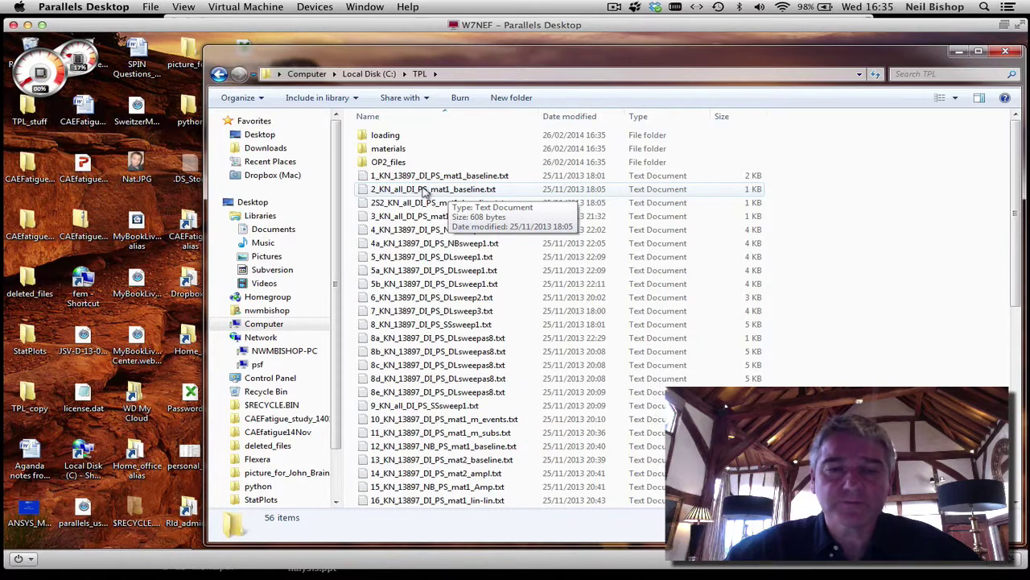
pyautogui.doubleClick(425, 188)
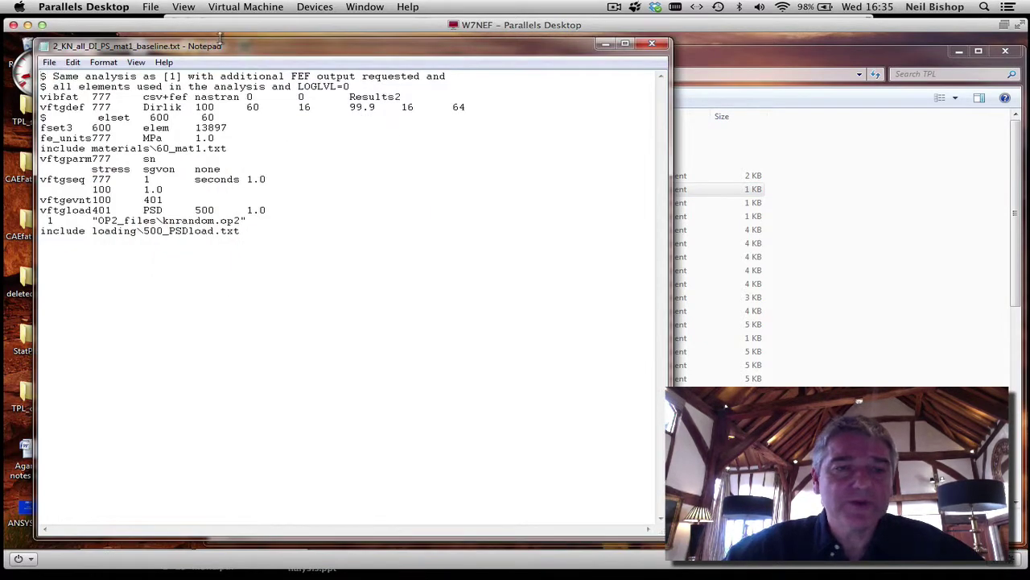
pyautogui.moveTo(232, 49); pyautogui.dragTo(465, 50)
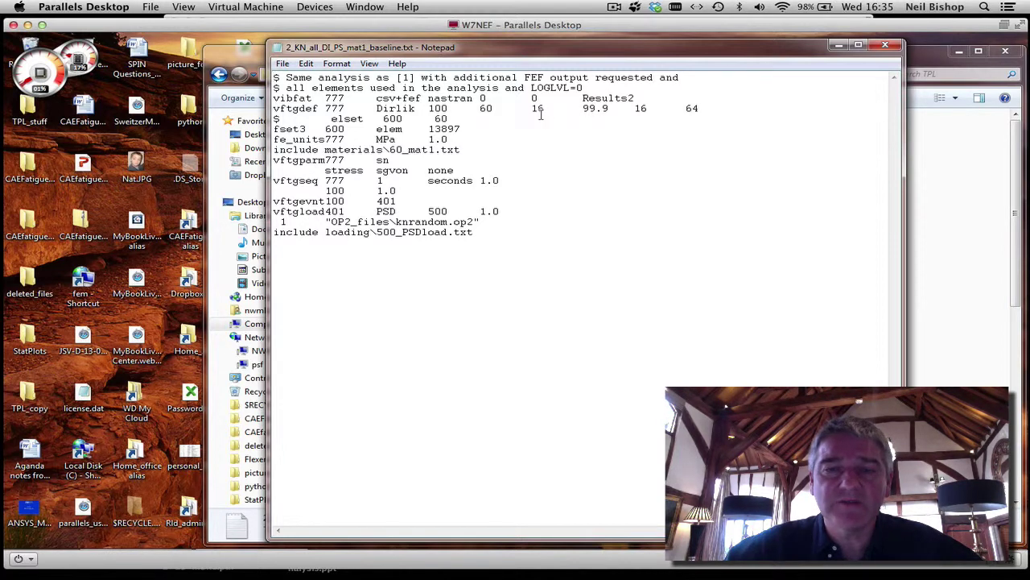
# Examine the vibfat line's log level and csv+fef output entries and the vftgseq line's first setting, and close the file.
pyautogui.moveTo(531, 97); pyautogui.dragTo(544, 97)
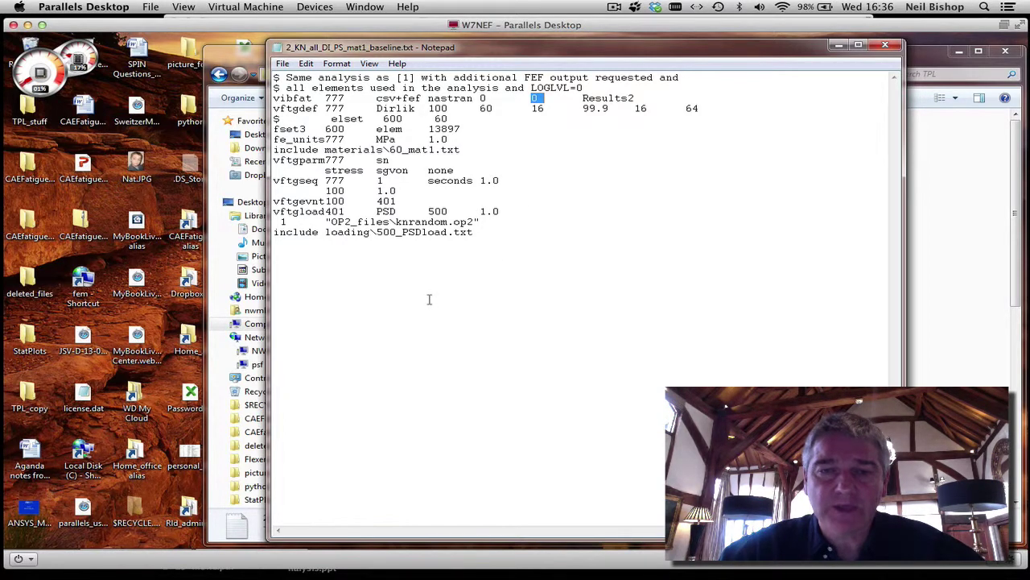
pyautogui.click(375, 98)
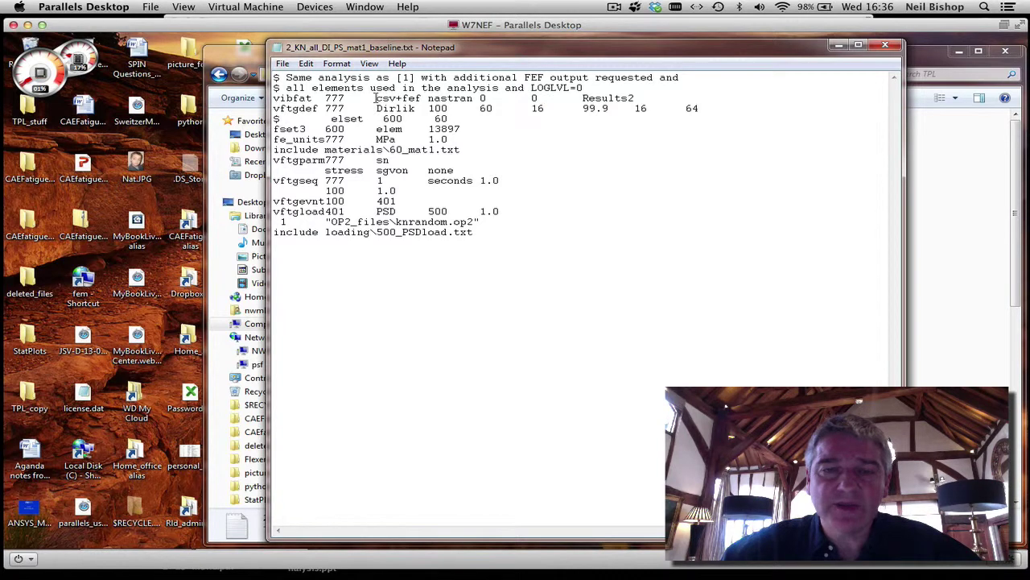
pyautogui.moveTo(375, 97); pyautogui.dragTo(418, 97)
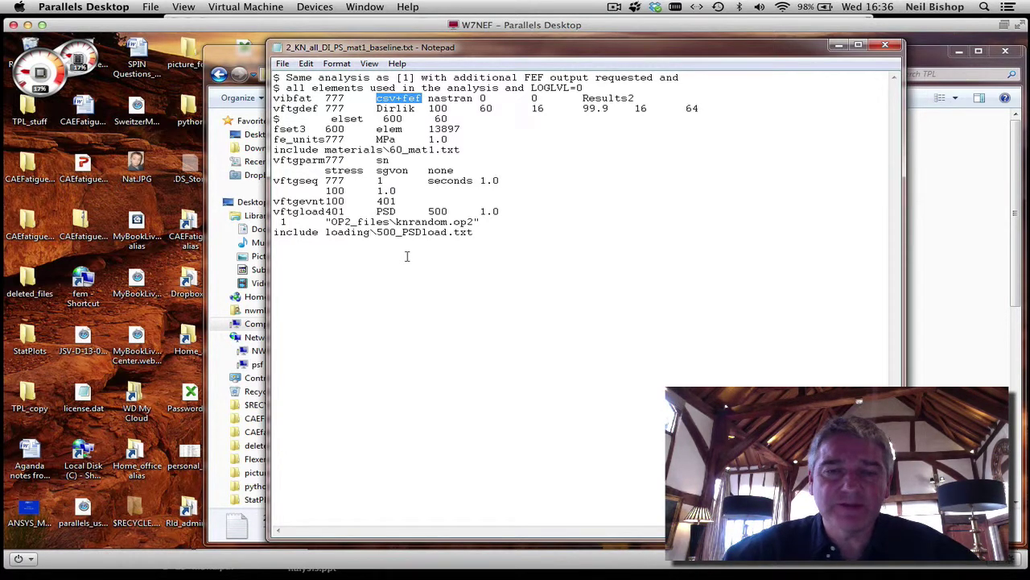
pyautogui.click(378, 180)
pyautogui.doubleClick(380, 181)
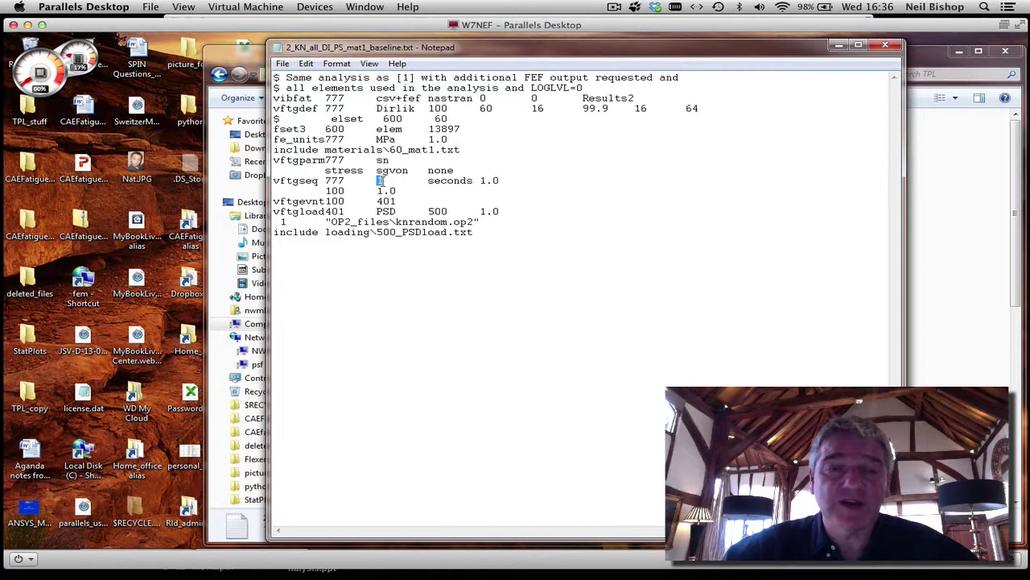
pyautogui.click(885, 46)
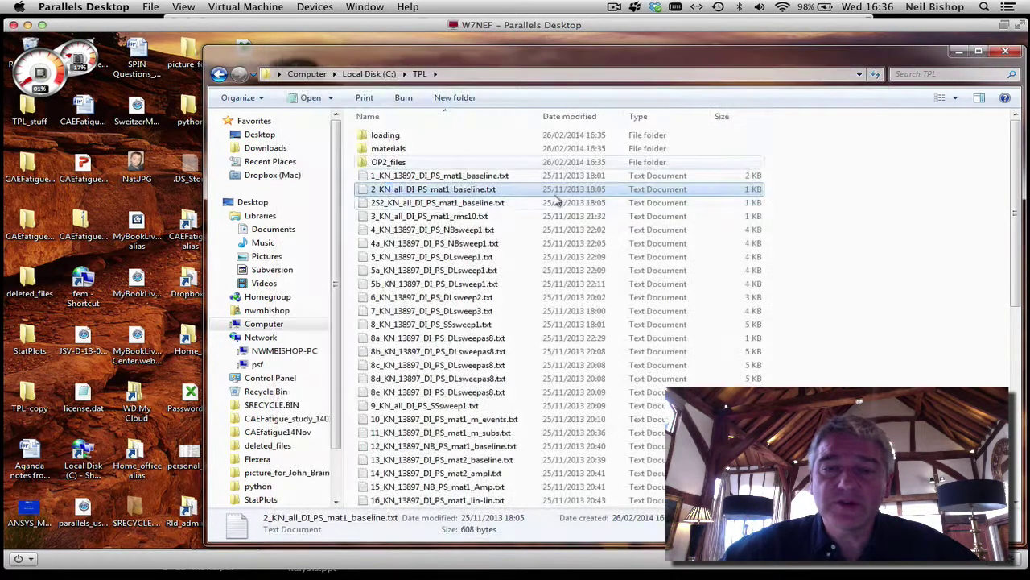
# Review the include references in 2_KN_all_DI_PS_mat1_baseline.txt, and view the contents of the materials, loading and OP2_files folders in C:\TPL.
pyautogui.doubleClick(424, 188)
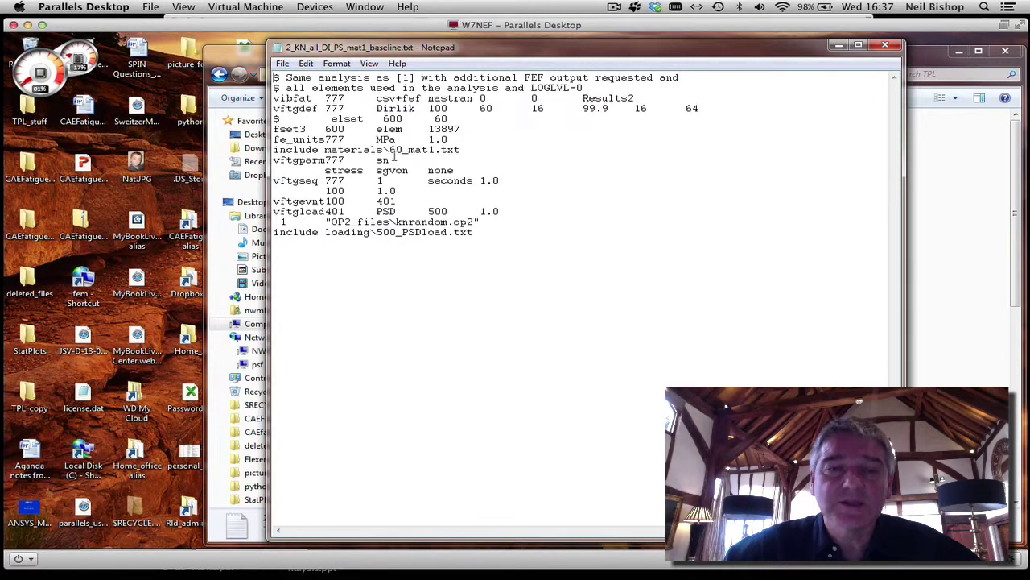
pyautogui.click(899, 45)
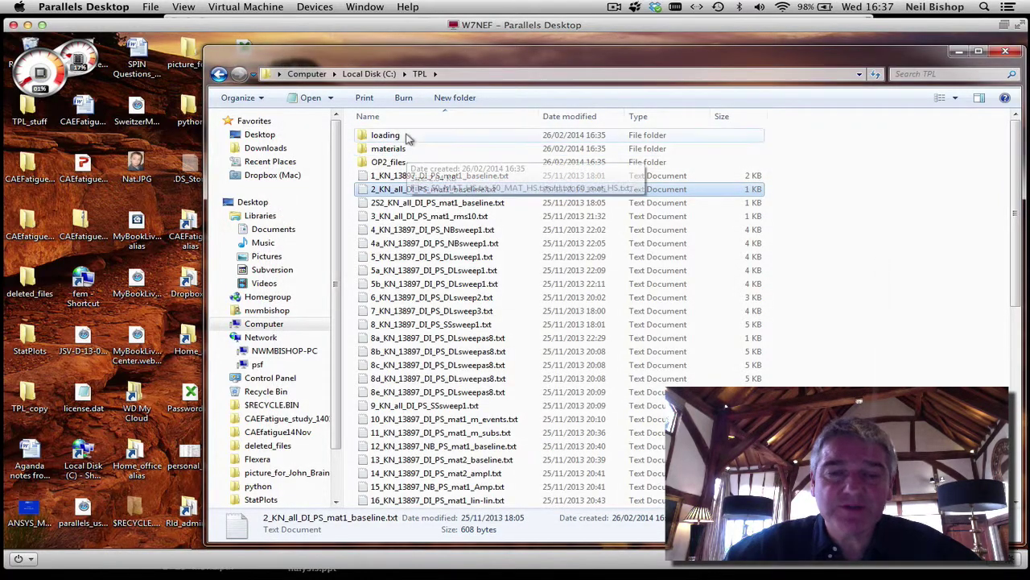
pyautogui.doubleClick(389, 151)
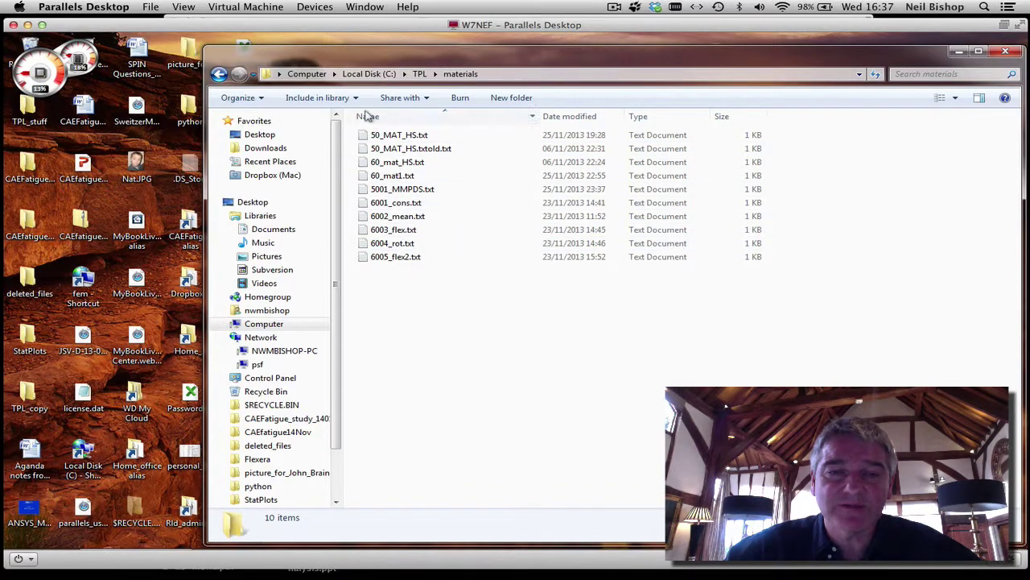
pyautogui.click(219, 73)
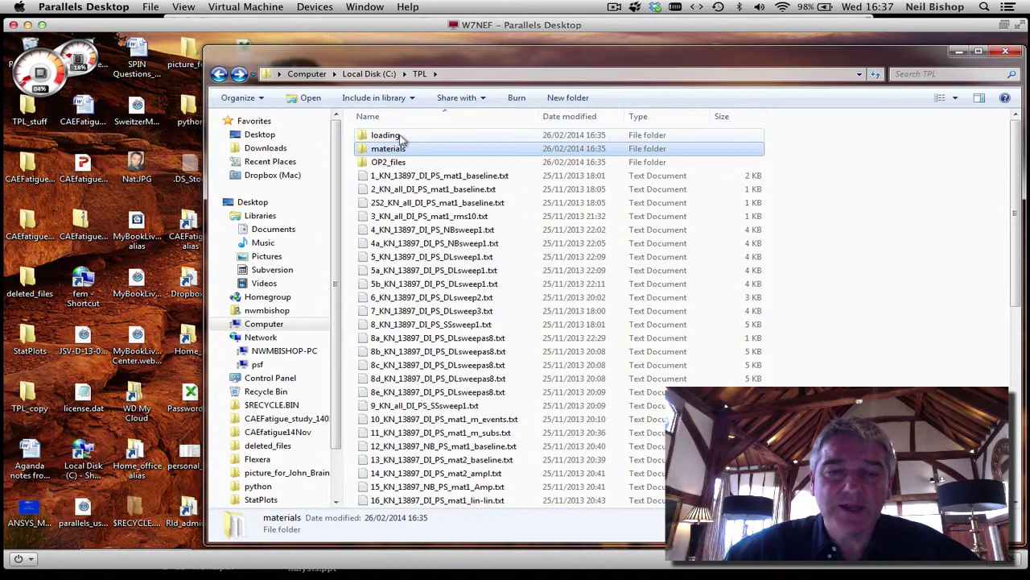
pyautogui.doubleClick(394, 135)
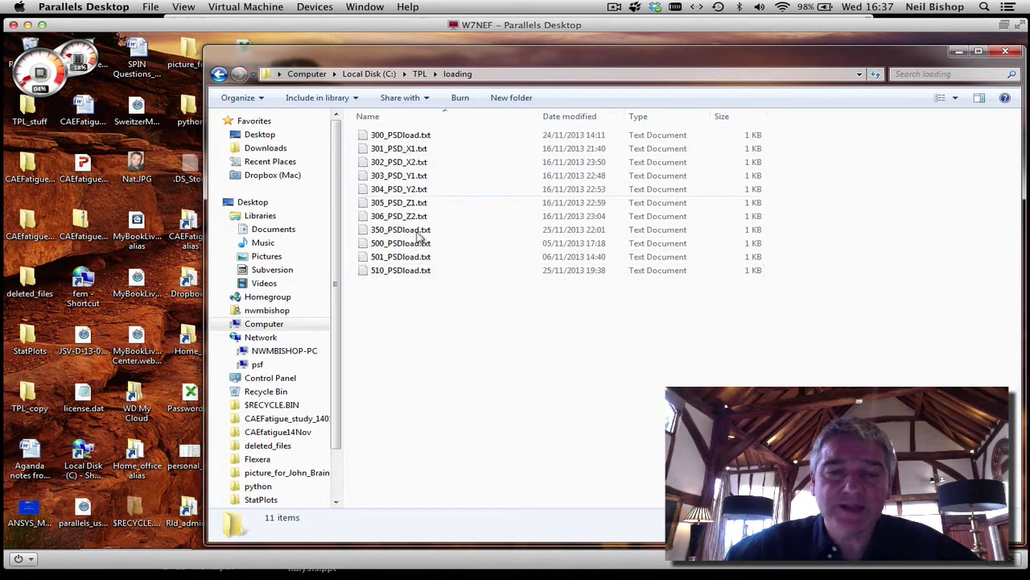
pyautogui.click(219, 73)
pyautogui.doubleClick(361, 163)
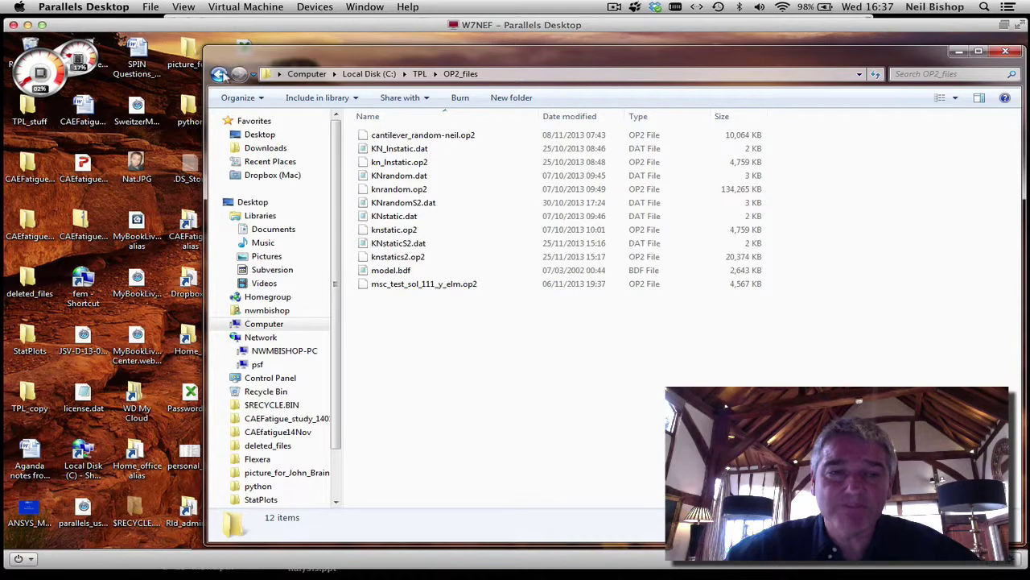
pyautogui.click(219, 73)
# Run caefatigue 2_KN_all_DI_PS_mat1_baseline.txt from the TPL folder's Command Prompt shortcut, and close the console once the analysis finishes.
pyautogui.scroll(-9, 478, 308)
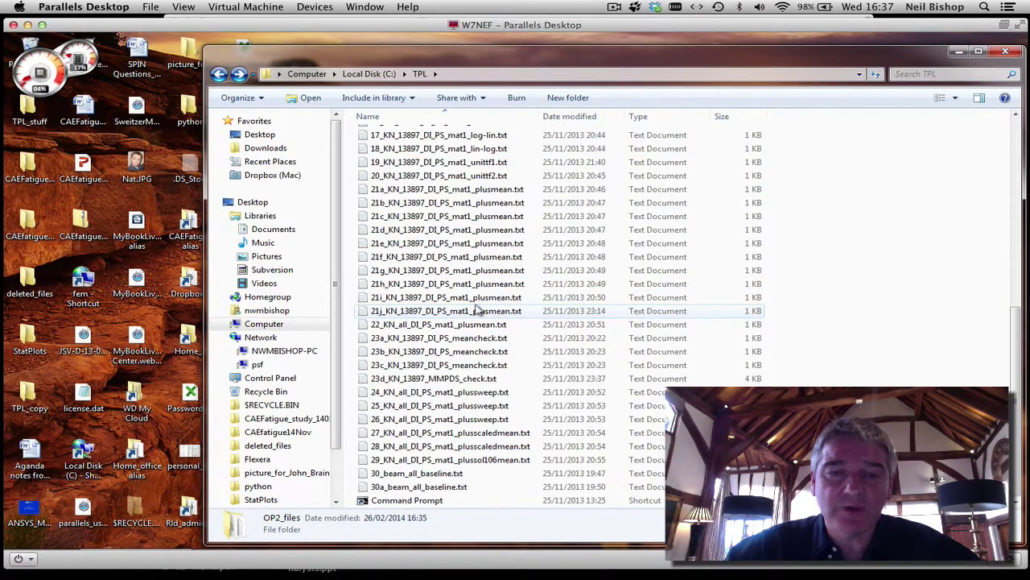
pyautogui.doubleClick(394, 502)
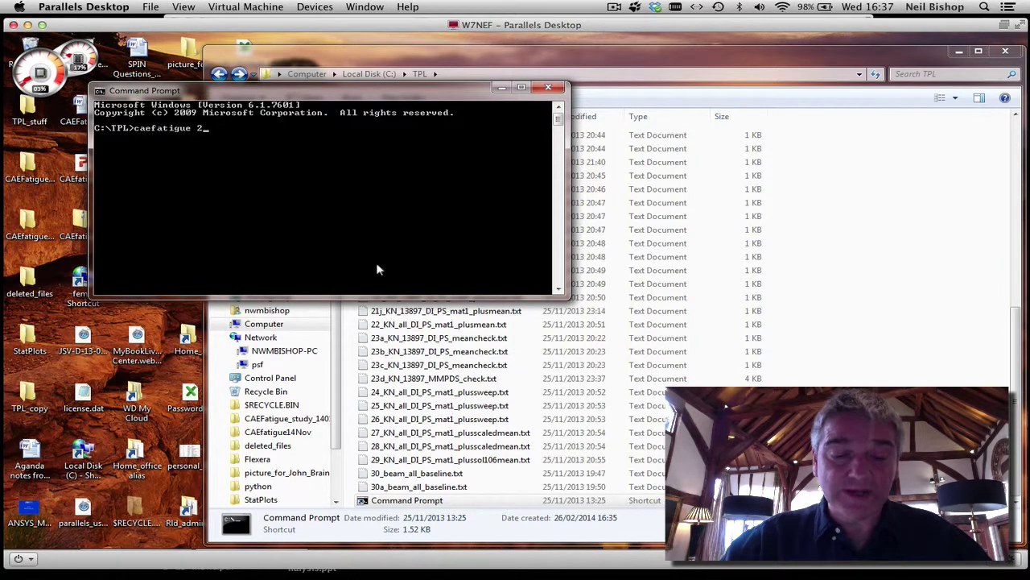
pyautogui.press('Tab')
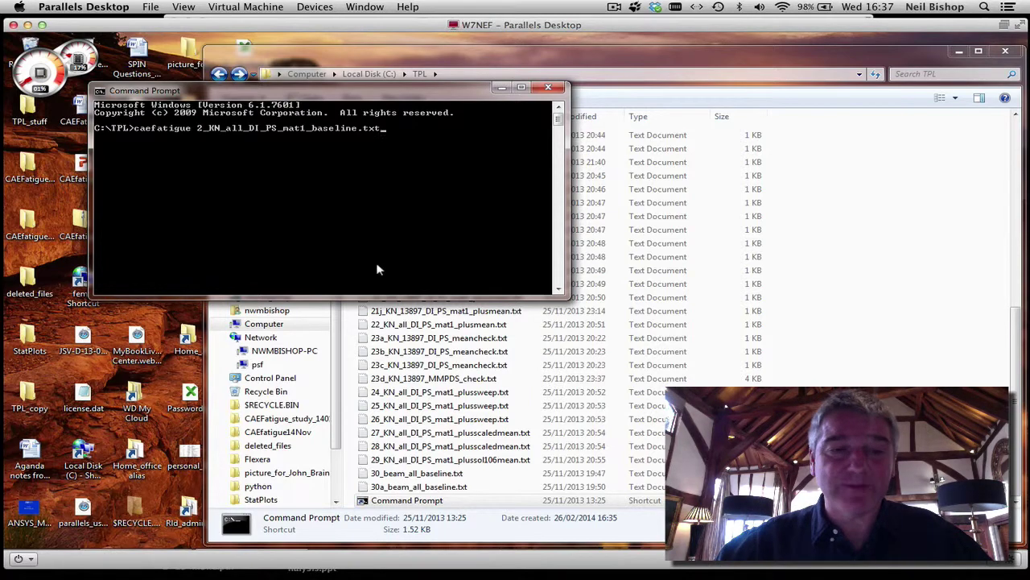
pyautogui.press('Return')
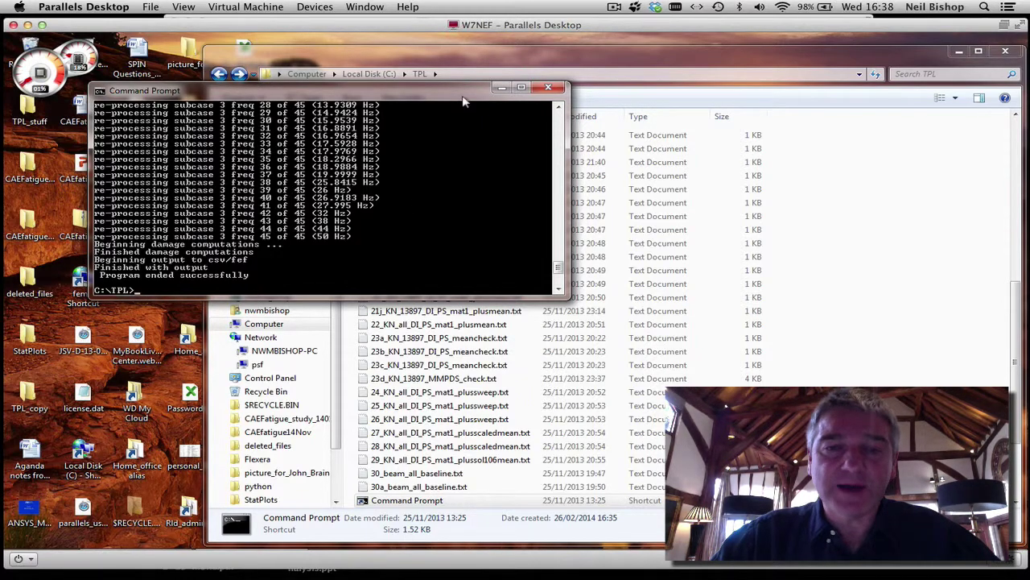
pyautogui.click(548, 86)
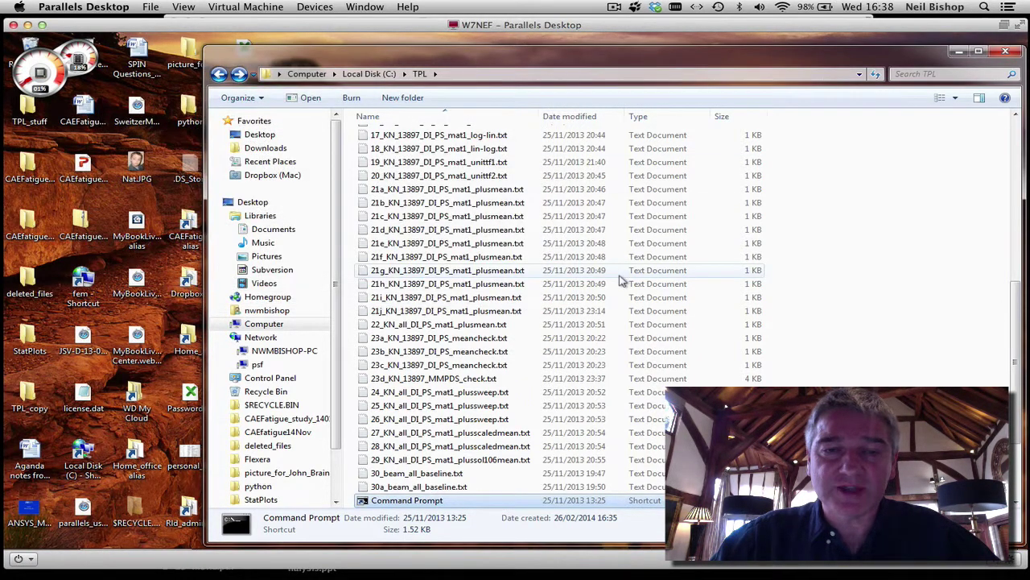
# Sort the TPL folder by date modified with the newest files first to bring up the analysis output files.
pyautogui.scroll(10, 621, 279)
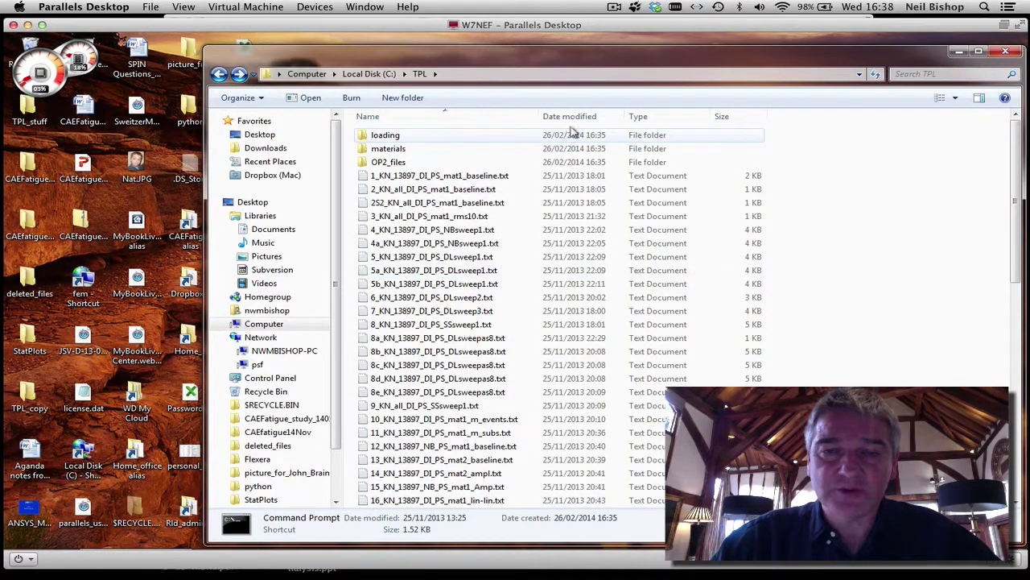
pyautogui.click(594, 117)
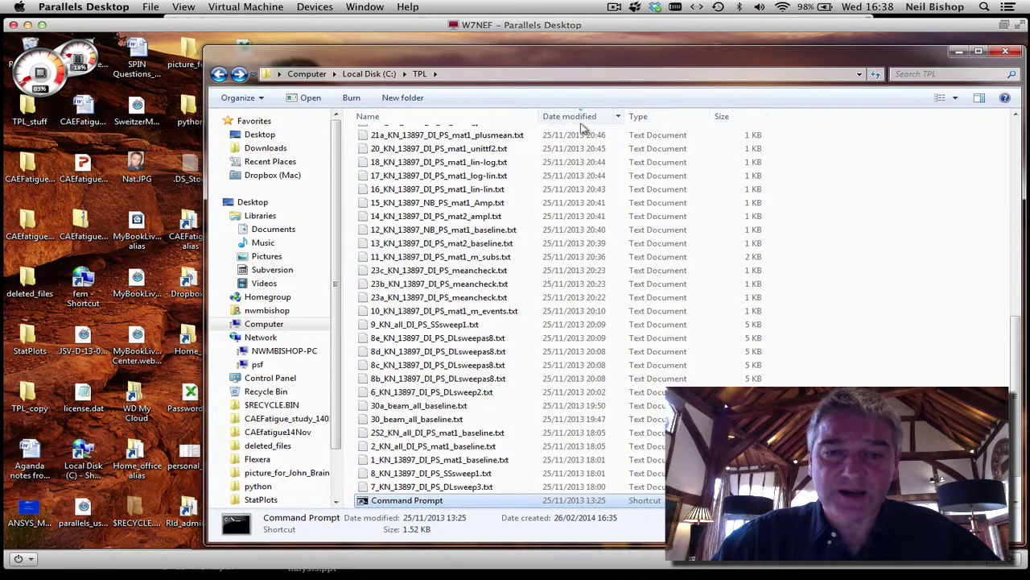
pyautogui.scroll(10, 545, 234)
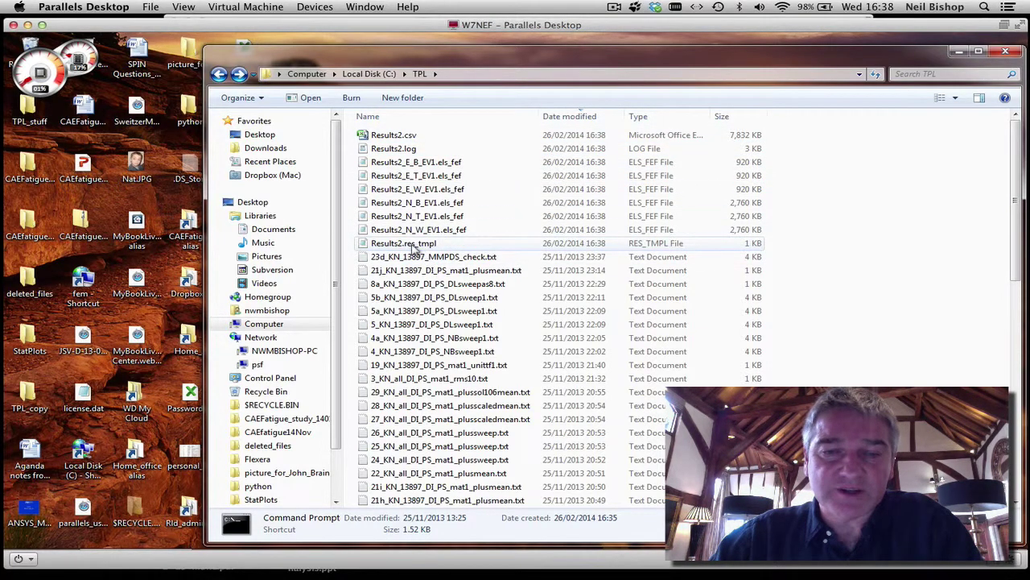
# Open Results2.csv in Excel, widen the window to examine the element result columns, and close it.
pyautogui.doubleClick(391, 135)
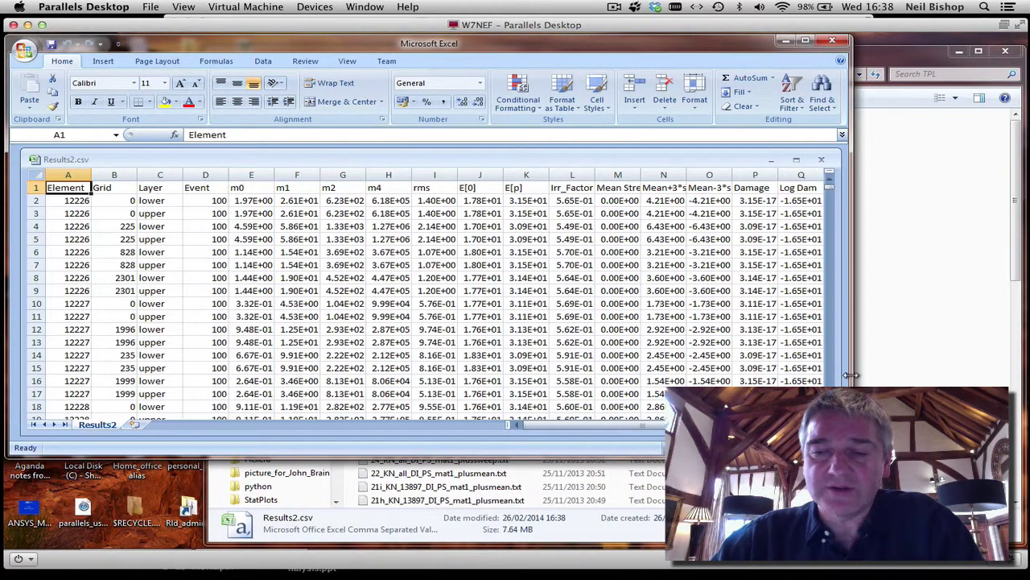
pyautogui.moveTo(851, 375); pyautogui.dragTo(999, 354)
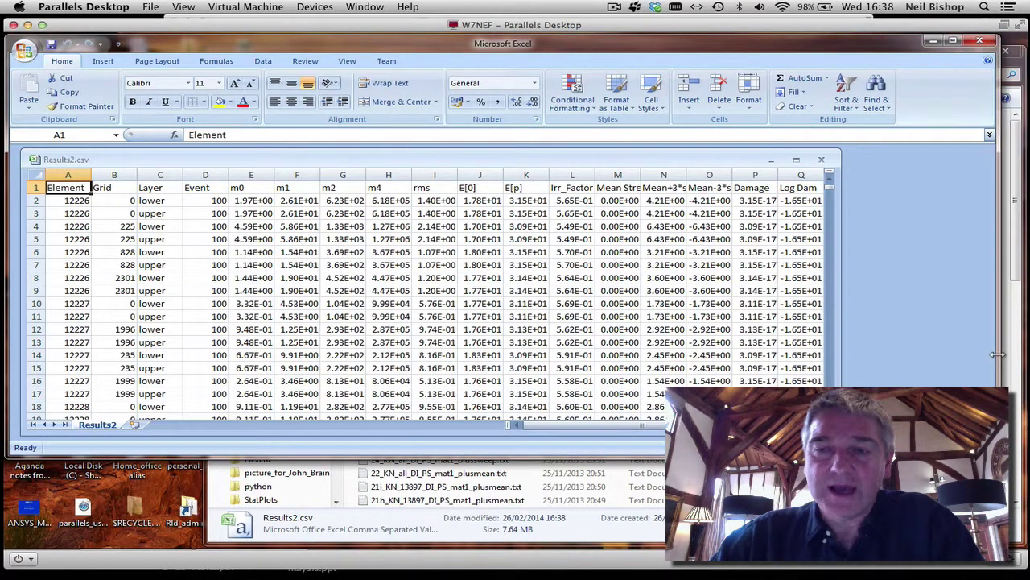
pyautogui.click(980, 42)
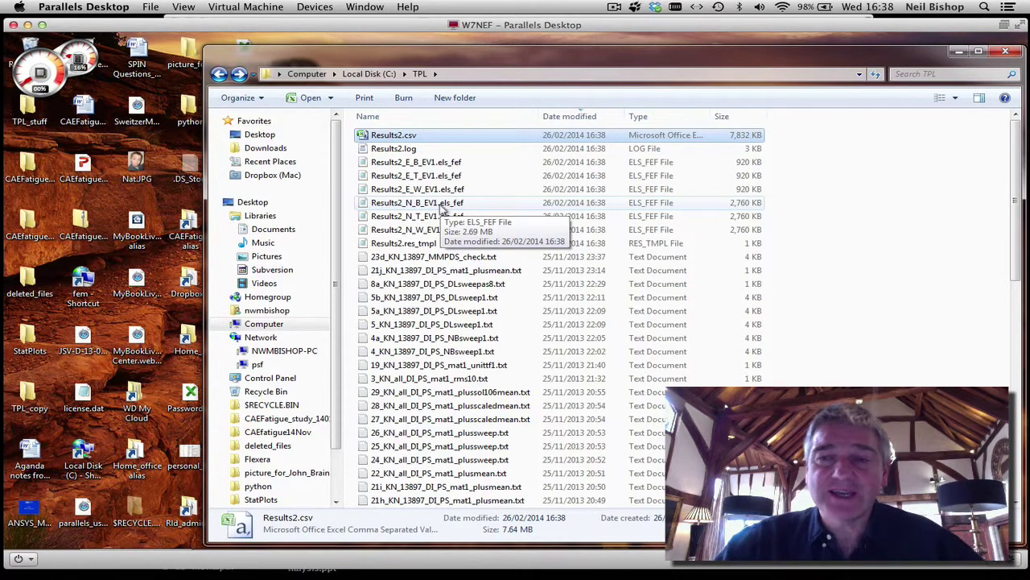
# Switch to CAEfatigue_Vibration_overview_ver7.pptx in PowerPoint, start the slide show at slide 44, and advance to the following slide.
pyautogui.moveTo(683, 26); pyautogui.dragTo(686, 61)
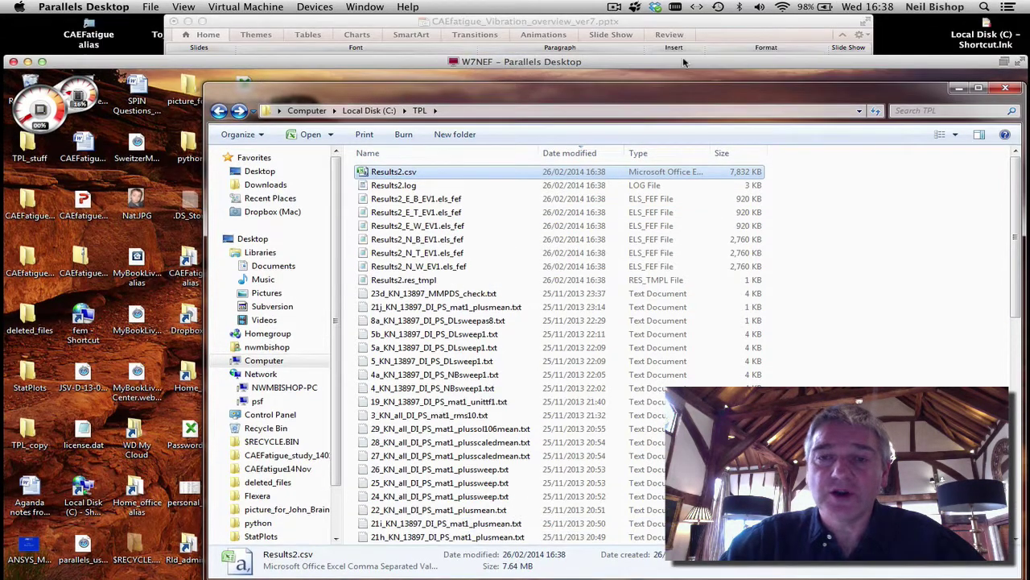
pyautogui.click(699, 29)
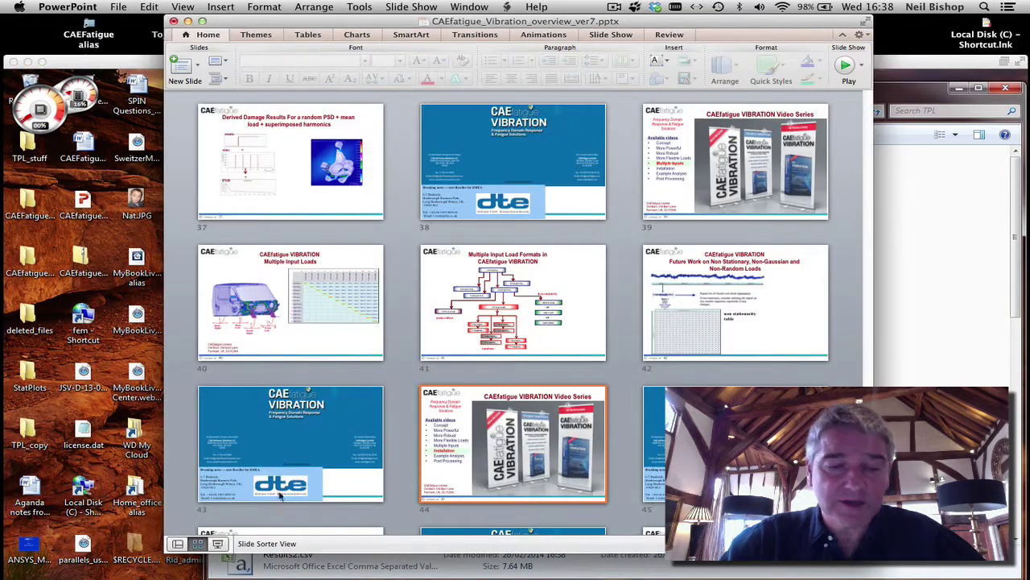
pyautogui.click(219, 544)
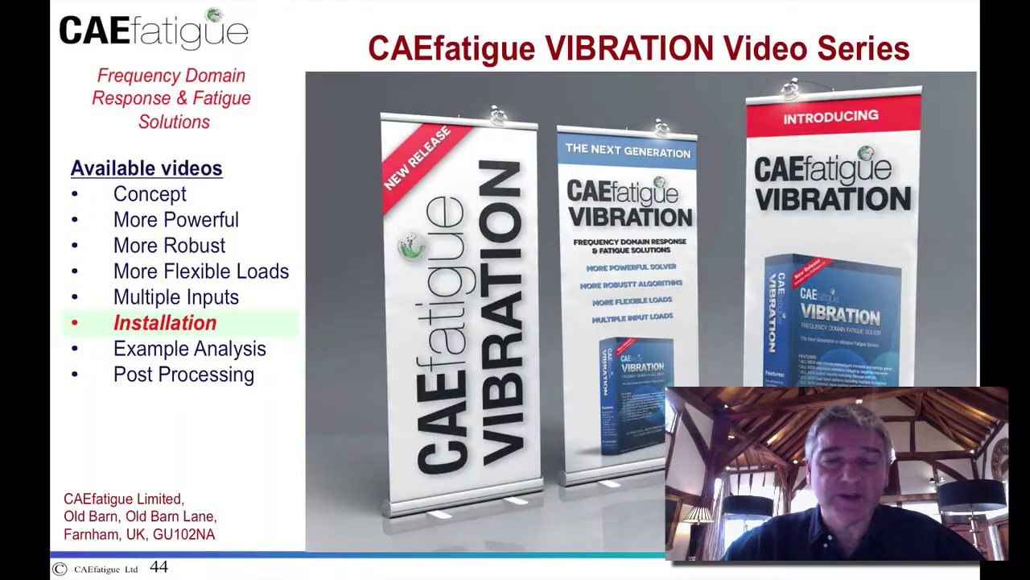
pyautogui.press('Right')
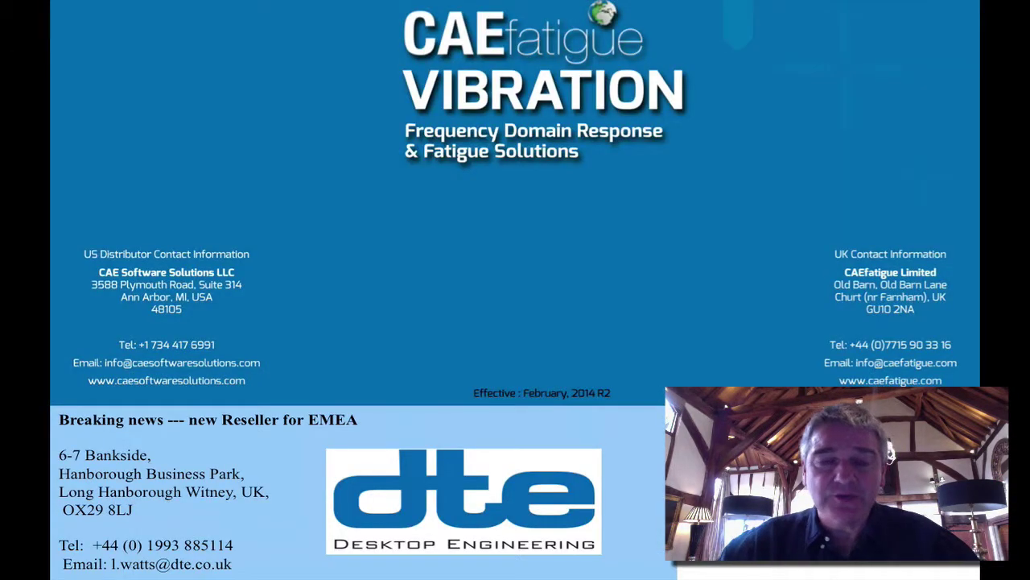